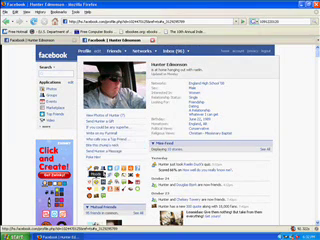
{"action": "scroll", "coordinate": [96, 144], "scroll_direction": "down", "scroll_amount": 3}
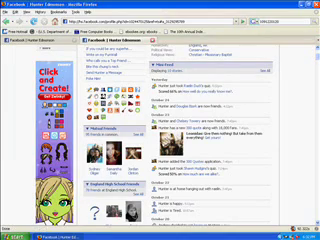
{"action": "scroll", "coordinate": [95, 213], "scroll_direction": "down", "scroll_amount": 5}
{"action": "scroll", "coordinate": [95, 213], "scroll_direction": "down", "scroll_amount": 5}
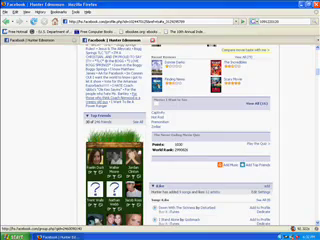
{"action": "scroll", "coordinate": [95, 213], "scroll_direction": "down", "scroll_amount": 5}
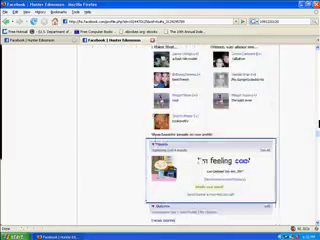
{"action": "scroll", "coordinate": [160, 130], "scroll_direction": "down", "scroll_amount": 4}
{"action": "scroll", "coordinate": [160, 130], "scroll_direction": "down", "scroll_amount": 2}
{"action": "scroll", "coordinate": [160, 130], "scroll_direction": "down", "scroll_amount": 1}
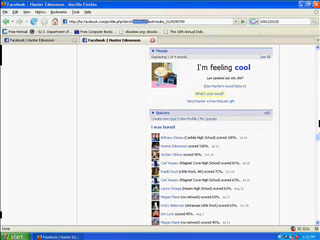
Step: Copy the friend's numeric profile id from the address bar into the search box
{"action": "right_click", "coordinate": [138, 24]}
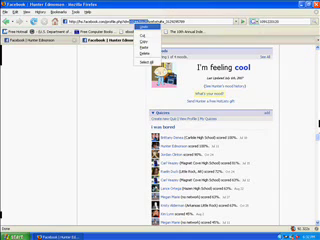
{"action": "left_click", "coordinate": [145, 42]}
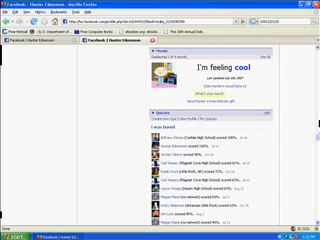
{"action": "right_click", "coordinate": [280, 28]}
{"action": "left_click", "coordinate": [286, 44]}
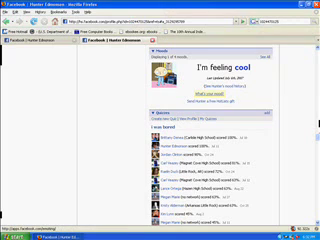
Step: Open the Moods application page from the second tab
{"action": "left_click", "coordinate": [210, 93]}
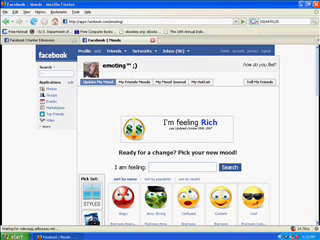
{"action": "type", "text": "g"}
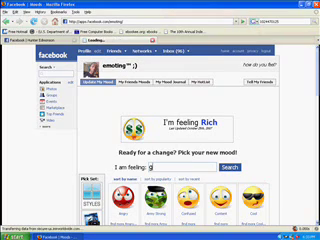
{"action": "type", "text": "ay"}
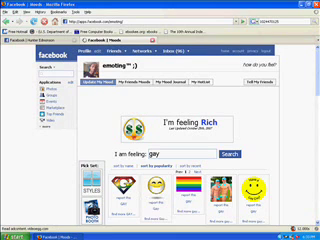
{"action": "scroll", "coordinate": [160, 140], "scroll_direction": "down", "scroll_amount": 1}
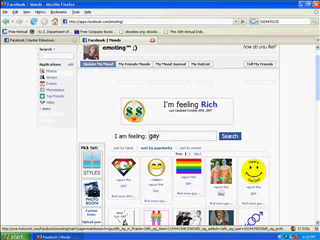
{"action": "right_click", "coordinate": [224, 121]}
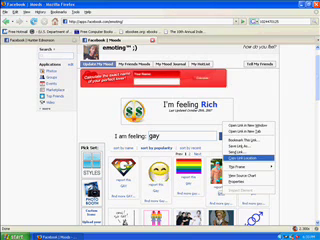
{"action": "left_click", "coordinate": [248, 157]}
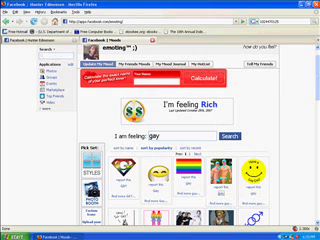
Step: In the profile tab, paste the mood link into the address bar and copy the saved id
{"action": "left_click", "coordinate": [40, 41]}
{"action": "left_click", "coordinate": [100, 21]}
{"action": "right_click", "coordinate": [85, 21]}
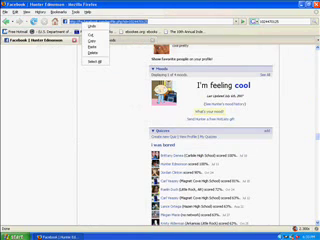
{"action": "left_click", "coordinate": [92, 45]}
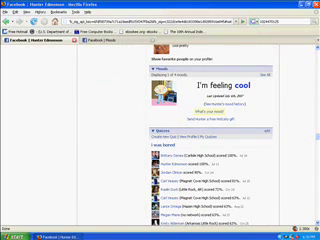
{"action": "right_click", "coordinate": [270, 21]}
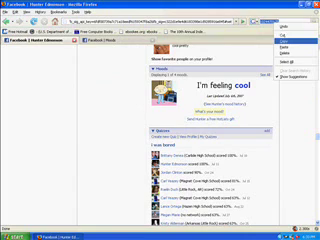
{"action": "left_click", "coordinate": [288, 46]}
Step: Replace the user id in the mood link with the friend's id and load it
{"action": "left_click_drag", "start_coordinate": [230, 20], "coordinate": [75, 20]}
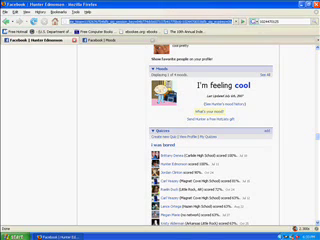
{"action": "left_click_drag", "start_coordinate": [75, 21], "coordinate": [105, 21]}
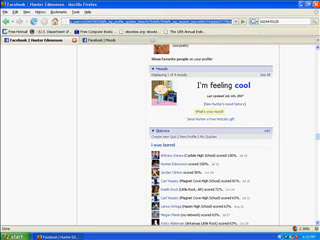
{"action": "left_click", "coordinate": [105, 21]}
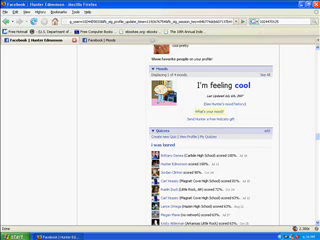
{"action": "double_click", "coordinate": [93, 21]}
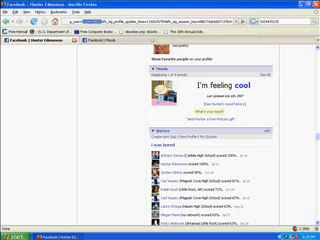
{"action": "right_click", "coordinate": [102, 21]}
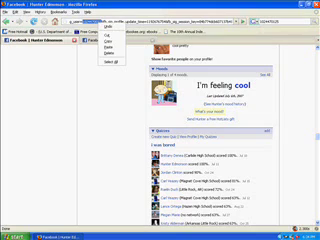
{"action": "left_click", "coordinate": [107, 47]}
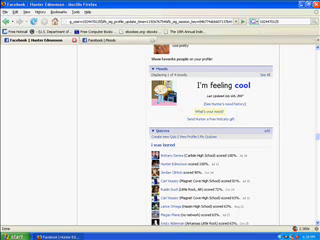
{"action": "key", "text": "Return"}
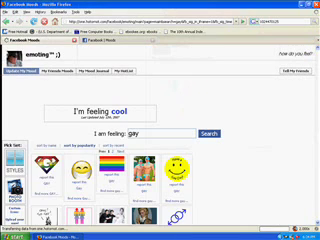
{"action": "scroll", "coordinate": [160, 150], "scroll_direction": "down", "scroll_amount": 3}
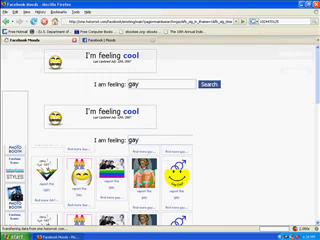
{"action": "scroll", "coordinate": [160, 150], "scroll_direction": "up", "scroll_amount": 3}
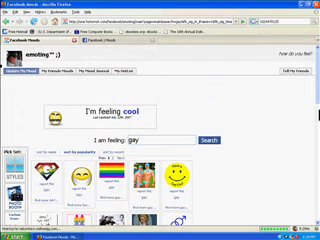
{"action": "scroll", "coordinate": [160, 150], "scroll_direction": "down", "scroll_amount": 2}
{"action": "scroll", "coordinate": [160, 150], "scroll_direction": "down", "scroll_amount": 2}
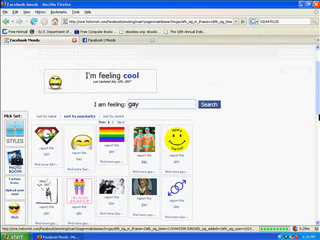
Step: Pick the rainbow 'gay' mood icon to open the set-mood prompt
{"action": "left_click", "coordinate": [209, 104]}
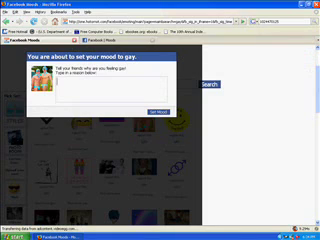
{"action": "type", "text": "BC Tony"}
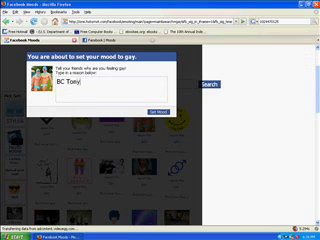
{"action": "type", "text": " hacked m"}
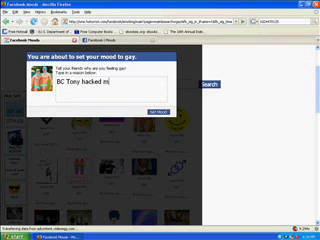
{"action": "type", "text": "e"}
Step: Correct the typo in the reason 'BC Tony hacked my mood.' and submit the mood
{"action": "key", "text": "BackSpace"}
{"action": "type", "text": "y mood"}
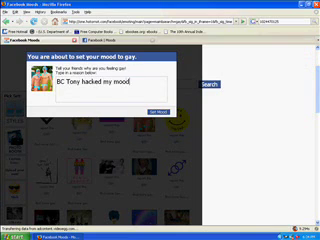
{"action": "type", "text": "."}
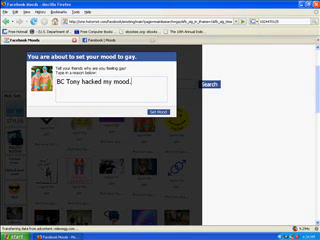
{"action": "left_click", "coordinate": [157, 111]}
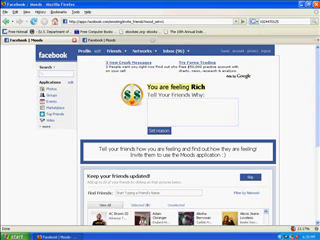
{"action": "scroll", "coordinate": [180, 130], "scroll_direction": "down", "scroll_amount": 2}
{"action": "scroll", "coordinate": [180, 130], "scroll_direction": "down", "scroll_amount": 1}
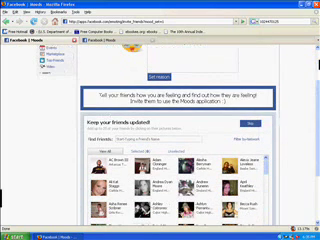
{"action": "scroll", "coordinate": [180, 130], "scroll_direction": "down", "scroll_amount": 1}
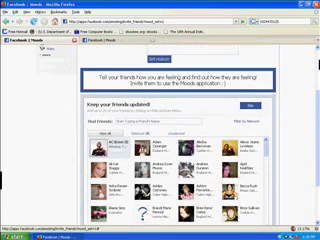
{"action": "scroll", "coordinate": [180, 130], "scroll_direction": "up", "scroll_amount": 2}
{"action": "scroll", "coordinate": [180, 130], "scroll_direction": "up", "scroll_amount": 2}
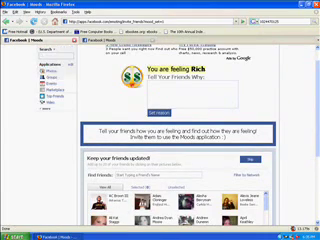
{"action": "scroll", "coordinate": [180, 130], "scroll_direction": "up", "scroll_amount": 1}
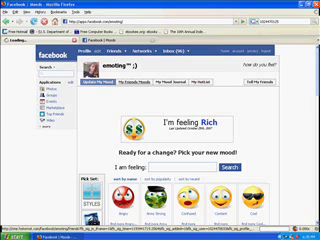
Step: Switch to the My Friends' Moods tab to list friends' current moods
{"action": "left_click", "coordinate": [133, 81]}
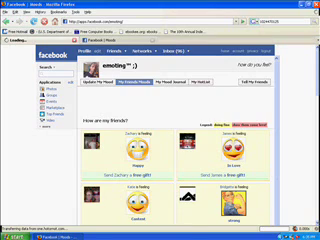
{"action": "scroll", "coordinate": [180, 150], "scroll_direction": "down", "scroll_amount": 2}
{"action": "scroll", "coordinate": [180, 150], "scroll_direction": "down", "scroll_amount": 2}
{"action": "scroll", "coordinate": [180, 150], "scroll_direction": "down", "scroll_amount": 3}
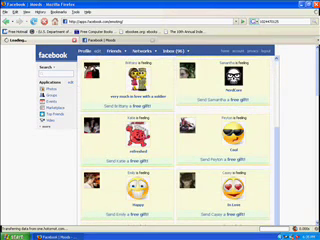
{"action": "scroll", "coordinate": [180, 150], "scroll_direction": "down", "scroll_amount": 2}
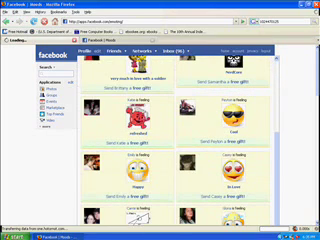
{"action": "scroll", "coordinate": [180, 150], "scroll_direction": "down", "scroll_amount": 2}
{"action": "scroll", "coordinate": [180, 150], "scroll_direction": "down", "scroll_amount": 2}
{"action": "scroll", "coordinate": [180, 150], "scroll_direction": "down", "scroll_amount": 2}
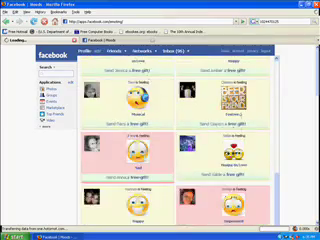
{"action": "scroll", "coordinate": [180, 150], "scroll_direction": "down", "scroll_amount": 2}
{"action": "scroll", "coordinate": [180, 150], "scroll_direction": "down", "scroll_amount": 2}
{"action": "scroll", "coordinate": [180, 150], "scroll_direction": "down", "scroll_amount": 2}
{"action": "scroll", "coordinate": [180, 150], "scroll_direction": "down", "scroll_amount": 2}
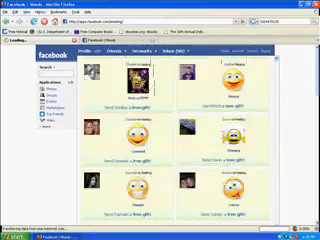
{"action": "scroll", "coordinate": [180, 150], "scroll_direction": "down", "scroll_amount": 2}
{"action": "scroll", "coordinate": [180, 150], "scroll_direction": "down", "scroll_amount": 2}
{"action": "scroll", "coordinate": [180, 150], "scroll_direction": "down", "scroll_amount": 2}
{"action": "scroll", "coordinate": [180, 150], "scroll_direction": "down", "scroll_amount": 2}
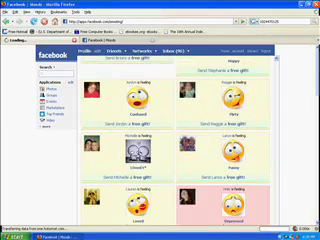
{"action": "scroll", "coordinate": [180, 150], "scroll_direction": "down", "scroll_amount": 2}
{"action": "scroll", "coordinate": [180, 150], "scroll_direction": "down", "scroll_amount": 2}
{"action": "scroll", "coordinate": [180, 150], "scroll_direction": "down", "scroll_amount": 2}
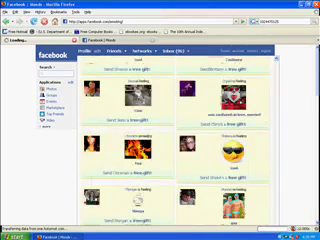
{"action": "scroll", "coordinate": [180, 150], "scroll_direction": "down", "scroll_amount": 2}
{"action": "scroll", "coordinate": [180, 150], "scroll_direction": "down", "scroll_amount": 2}
{"action": "scroll", "coordinate": [180, 150], "scroll_direction": "up", "scroll_amount": 2}
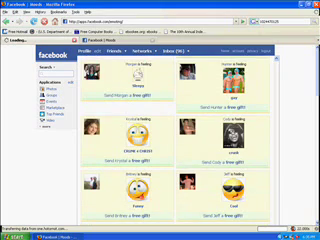